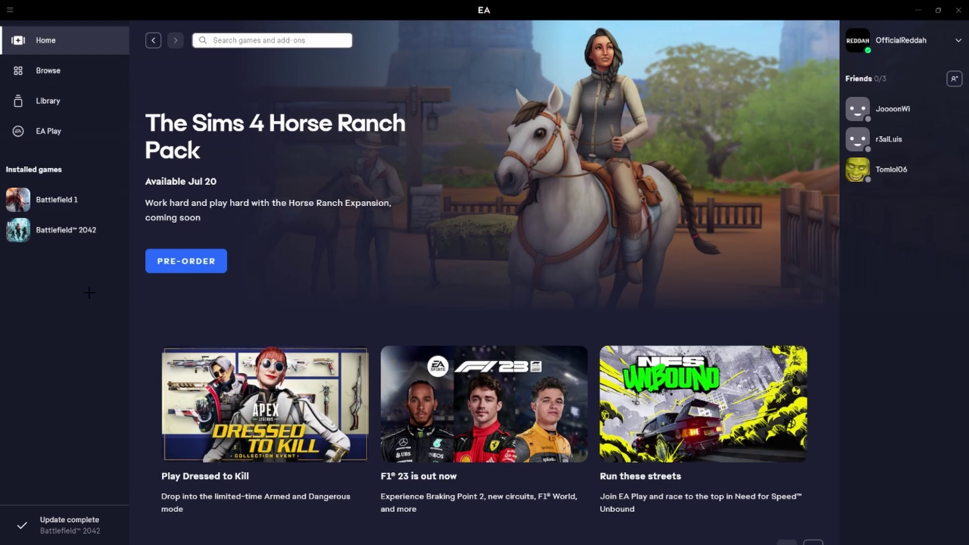
Open the EA app Settings from the profile menu and show the Application section.
click(933, 44)
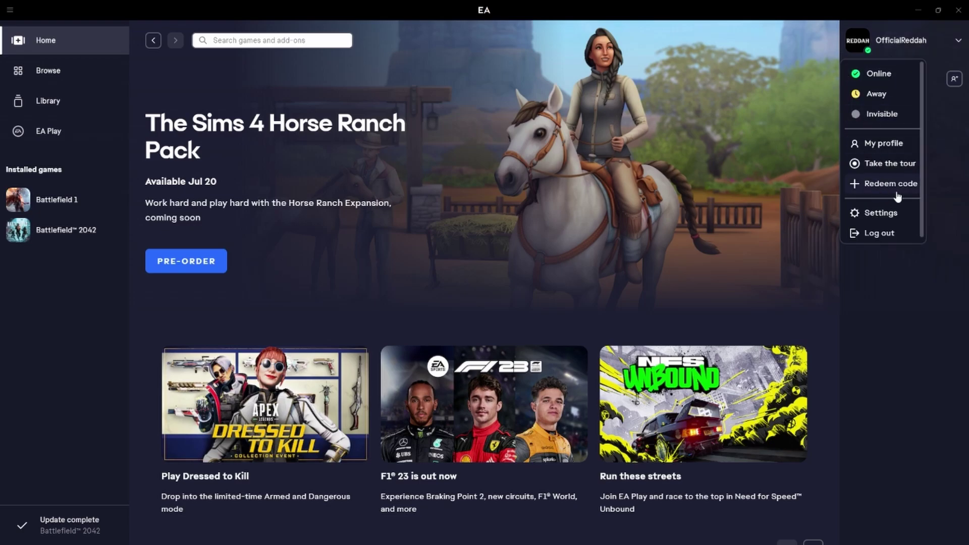
click(905, 214)
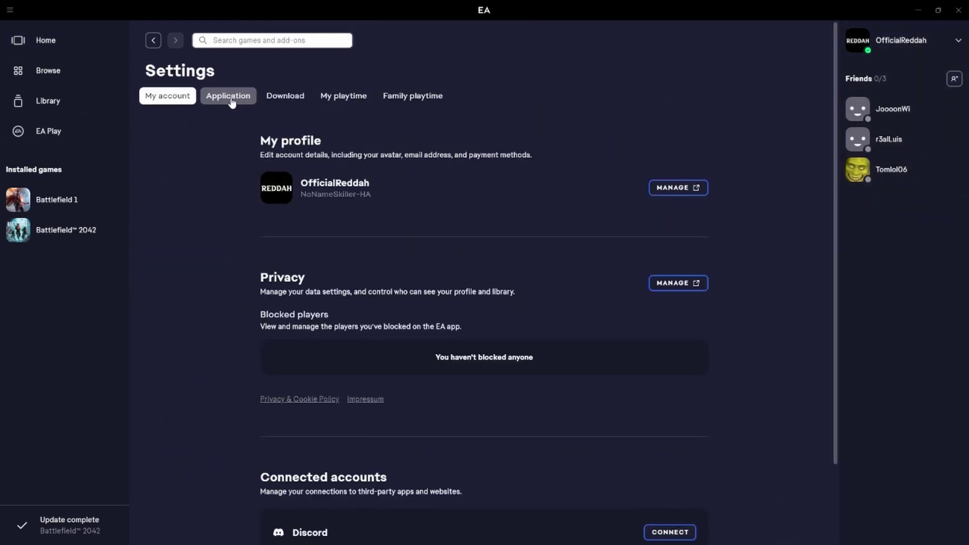
click(234, 101)
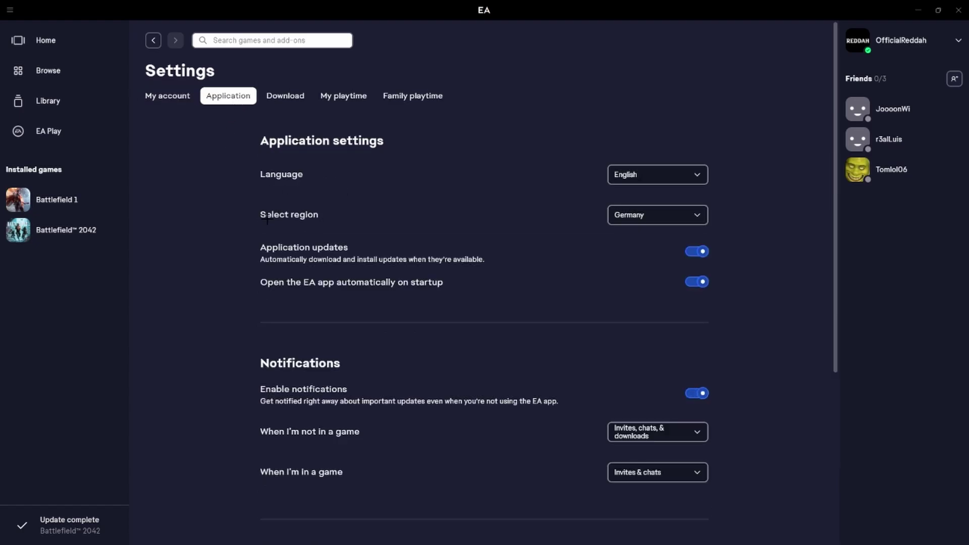
Open the region dropdown, choose United Kingdom, then reopen the region list.
click(683, 216)
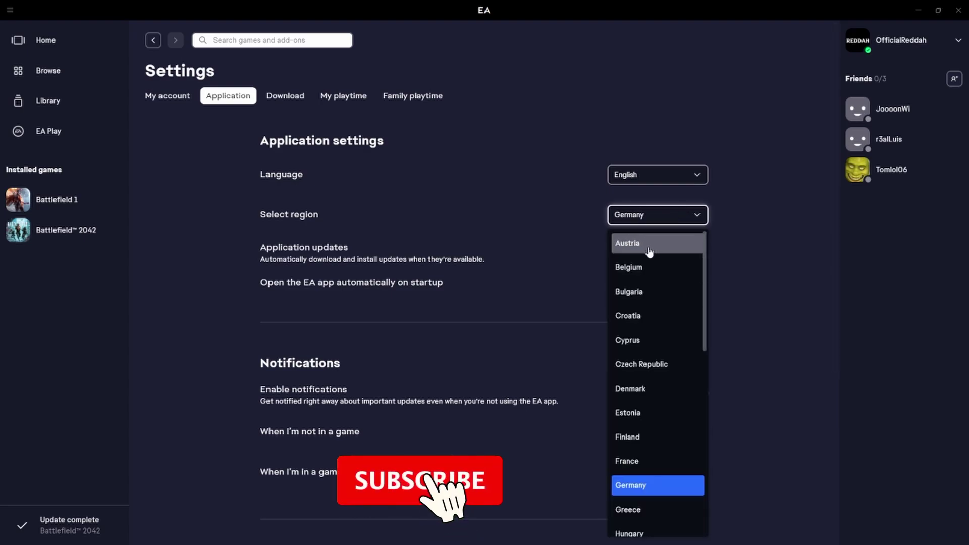
scroll(663, 298, down, 1)
scroll(663, 298, down, 3)
scroll(660, 318, down, 1)
scroll(658, 304, down, 2)
scroll(655, 267, down, 2)
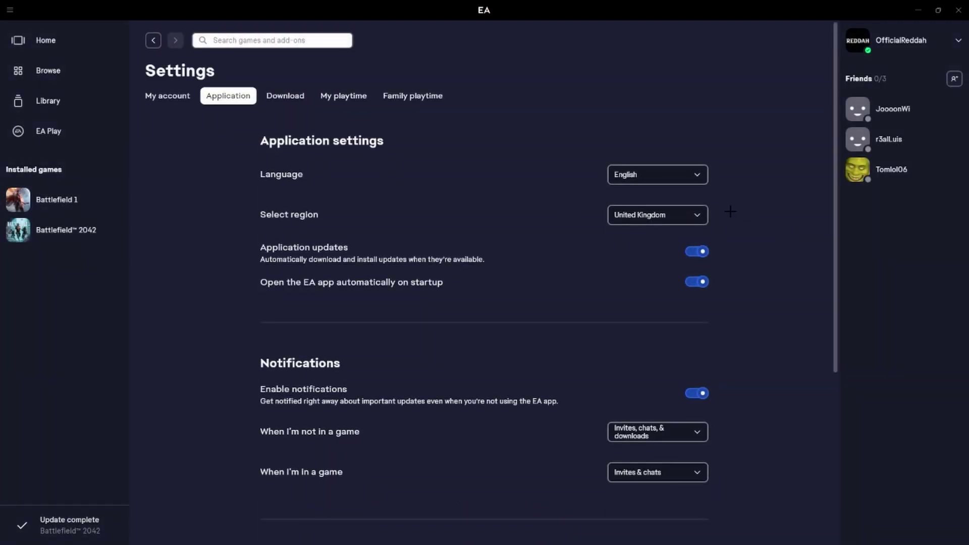
click(682, 215)
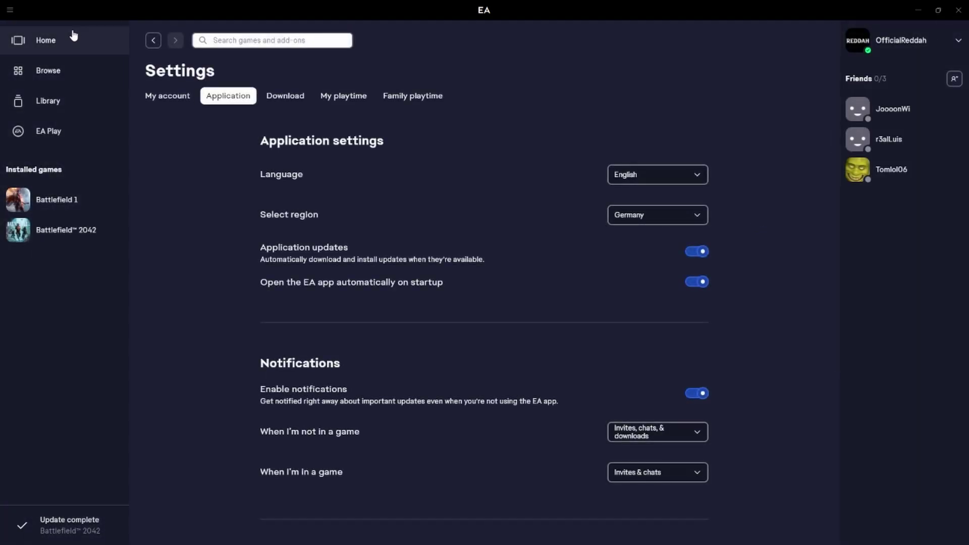
Return to the EA app Home page with the region left as Germany.
click(91, 46)
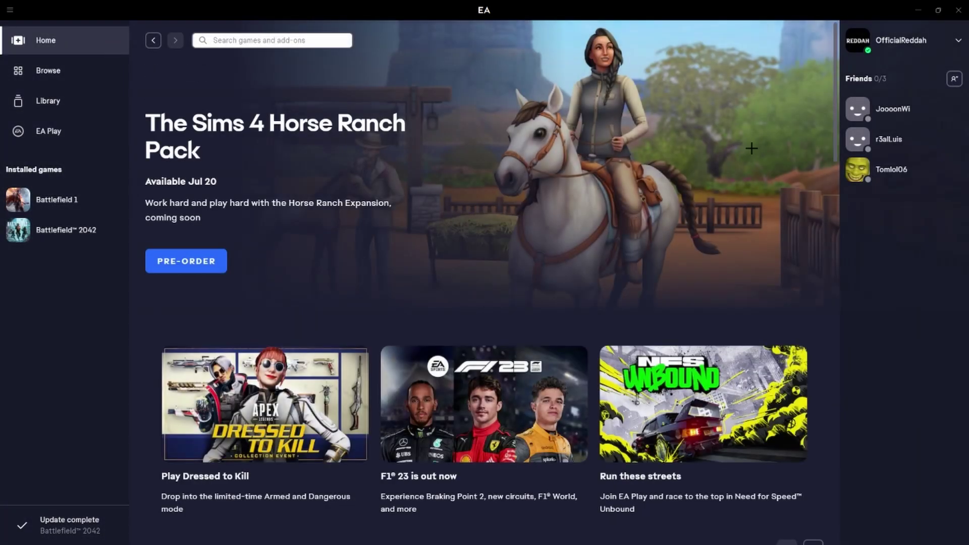